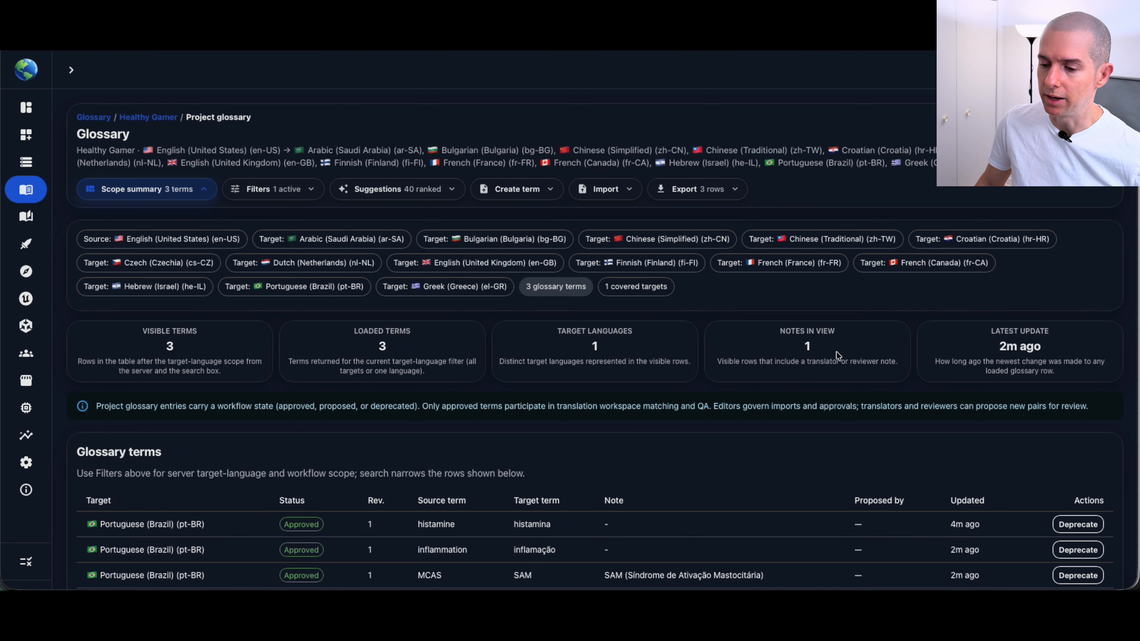
Filter the glossary terms by the Bulgarian (bg-BG) target language and restore the filter to Portuguese (Brazil) (pt-BR).
scroll(836, 352, "down", 2)
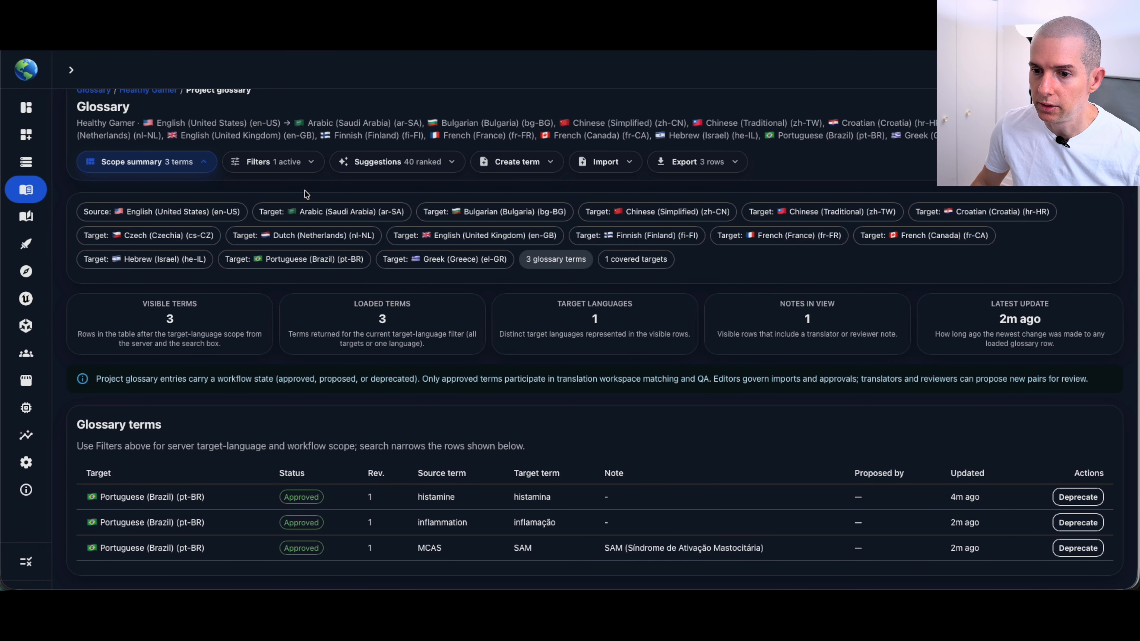
left_click(268, 162)
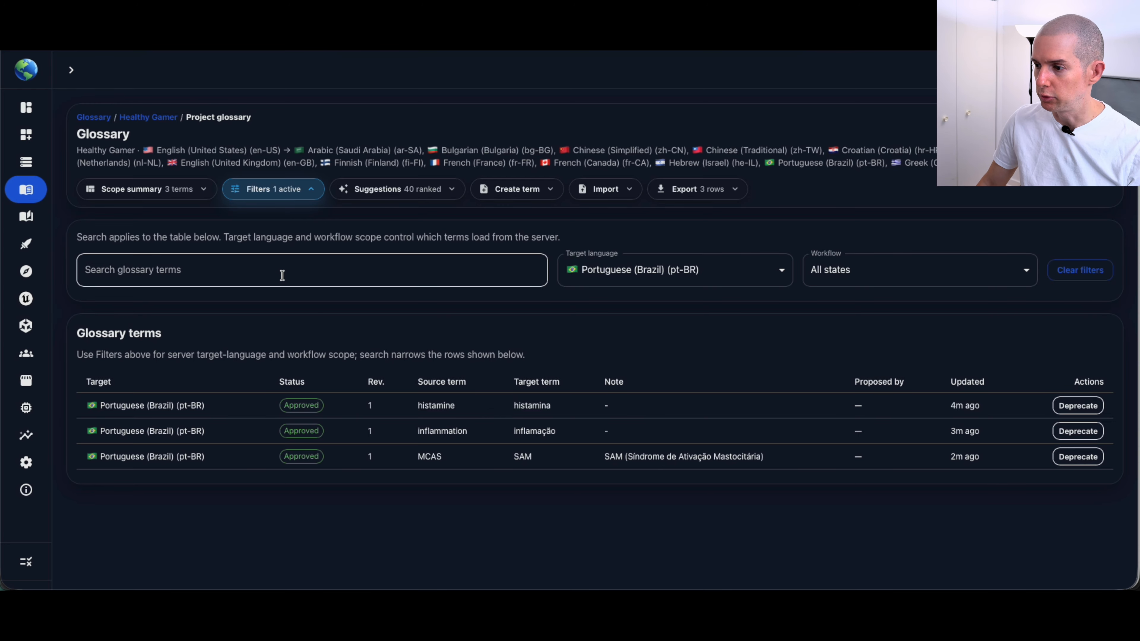
left_click(617, 270)
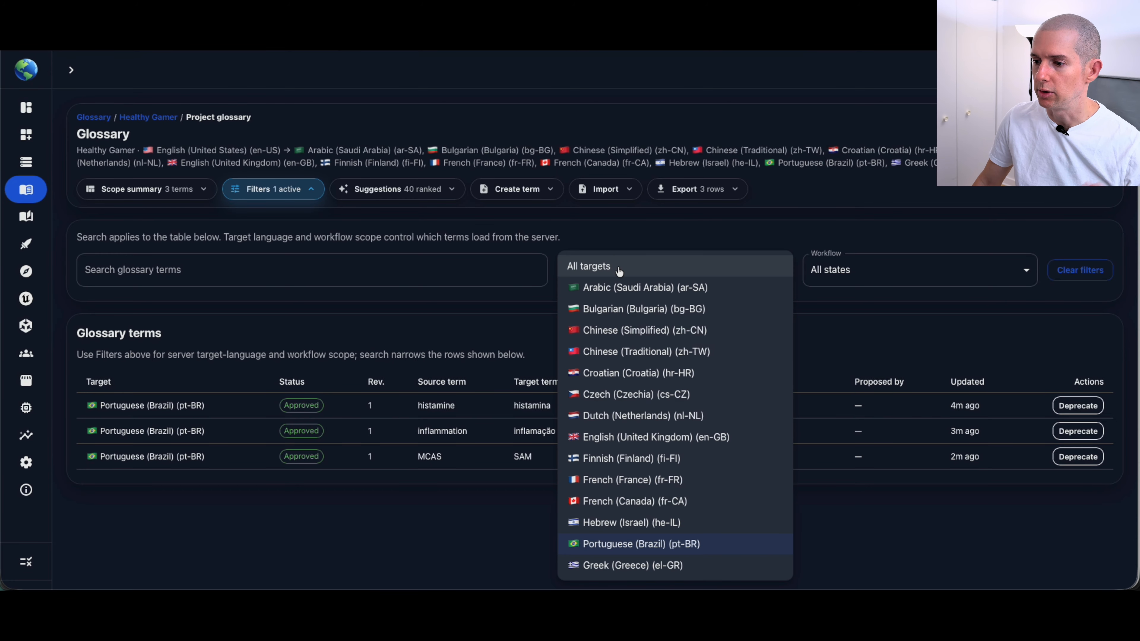
left_click(621, 315)
left_click(658, 280)
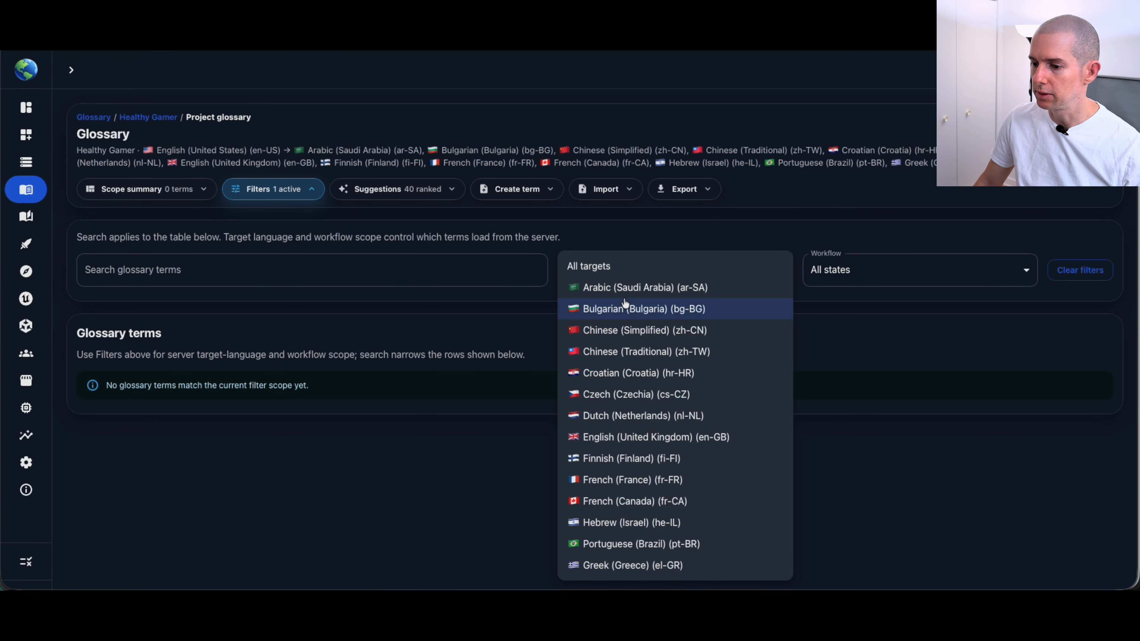
left_click(611, 542)
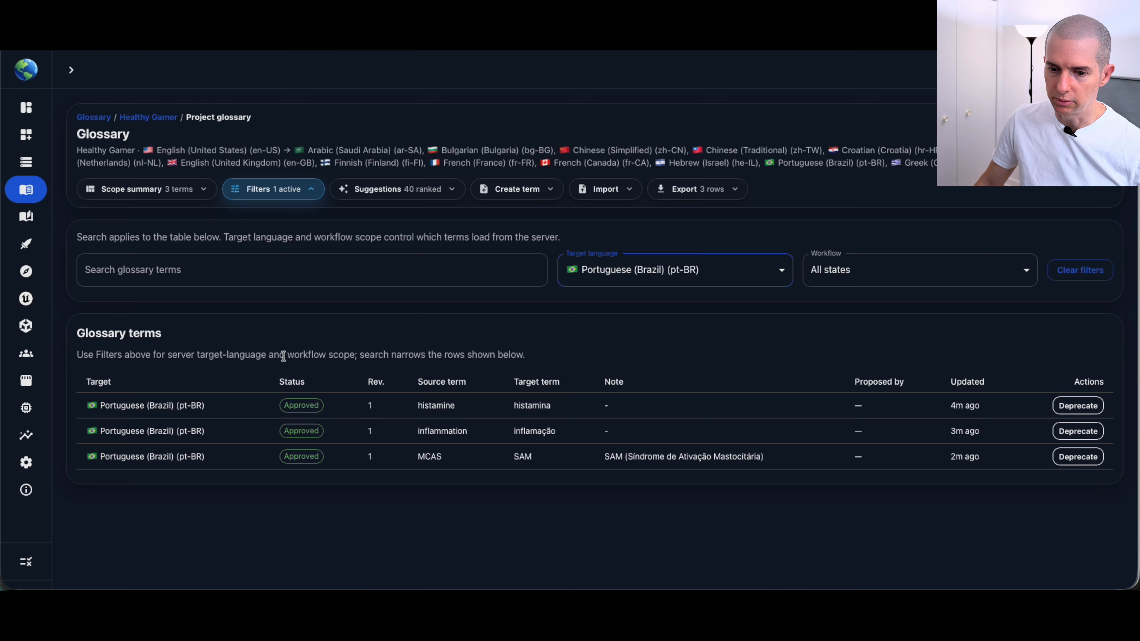
Search the glossary terms for "his" and clear the search text.
left_click(207, 280)
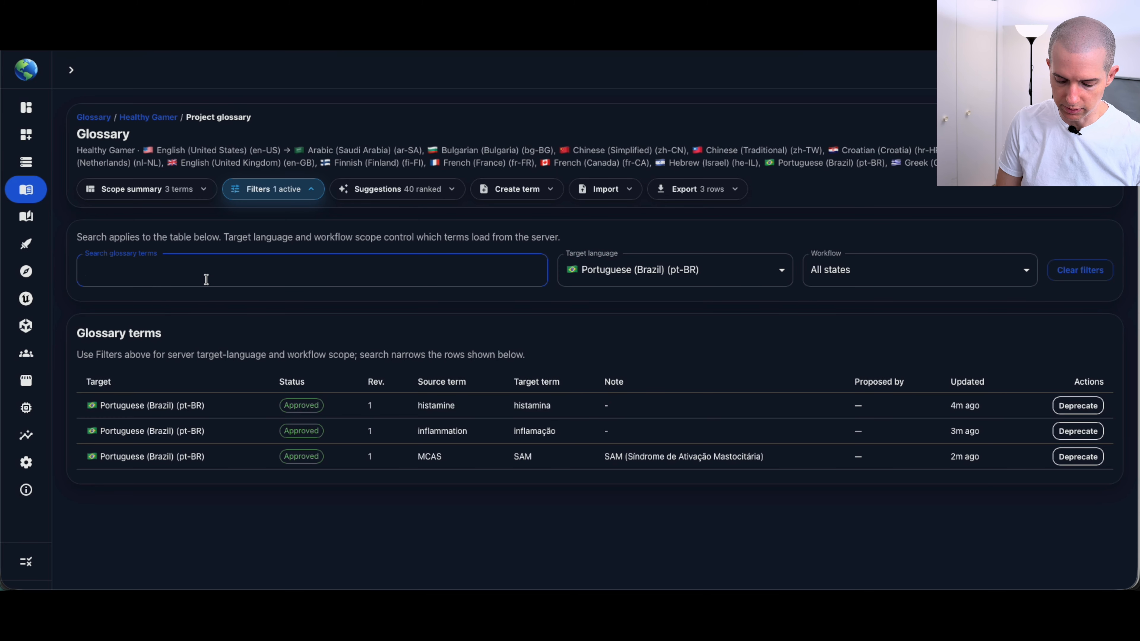
type("his")
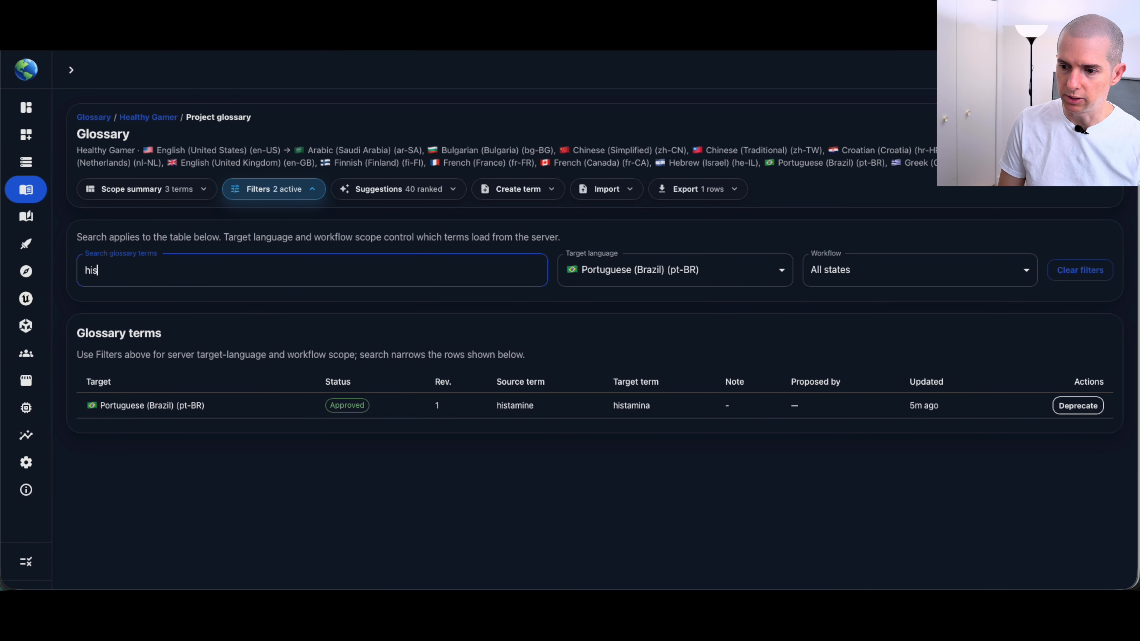
key("BackSpace")
key("BackSpace")
key("BackSpace")
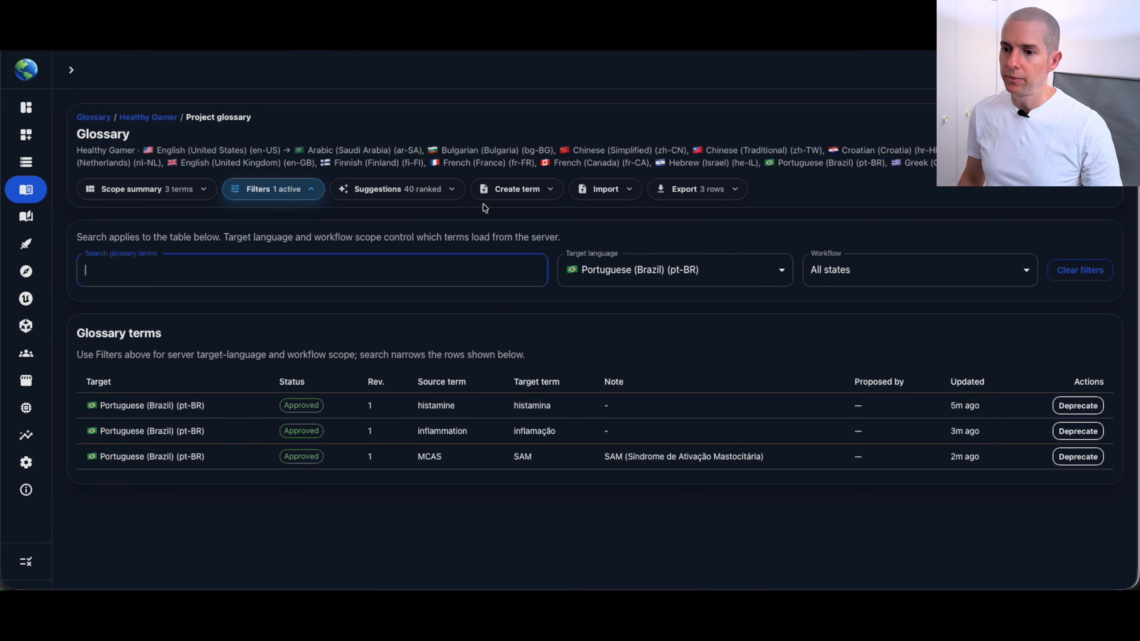
Show the suggested source terms and limit the ranked candidates to a maximum of 19 suggestions.
left_click(410, 201)
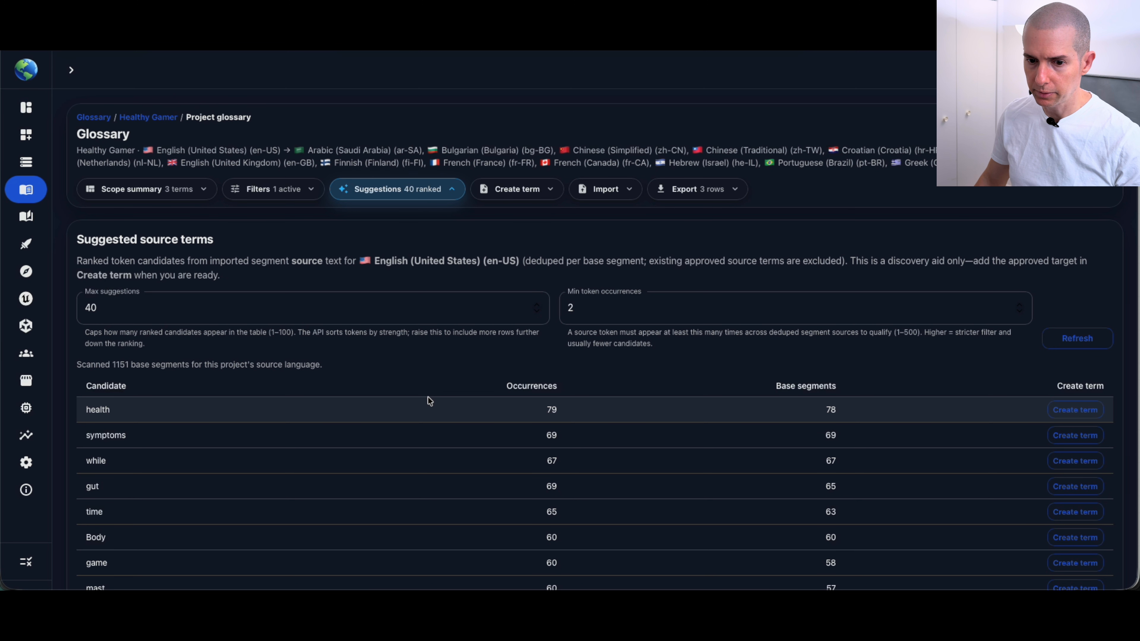
left_click(198, 308)
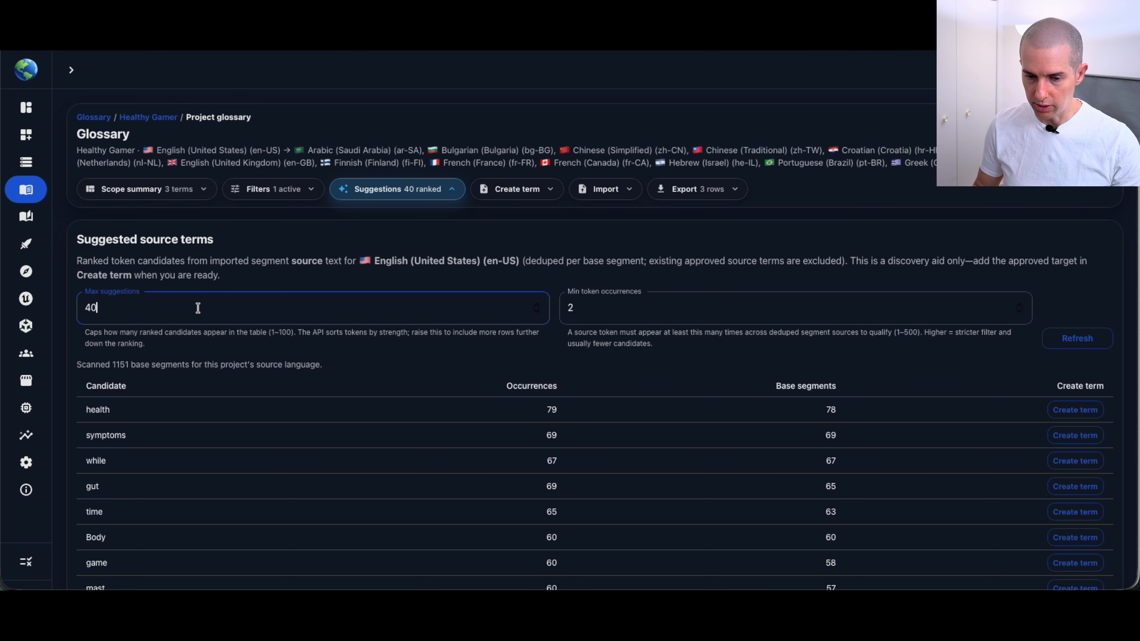
key("BackSpace")
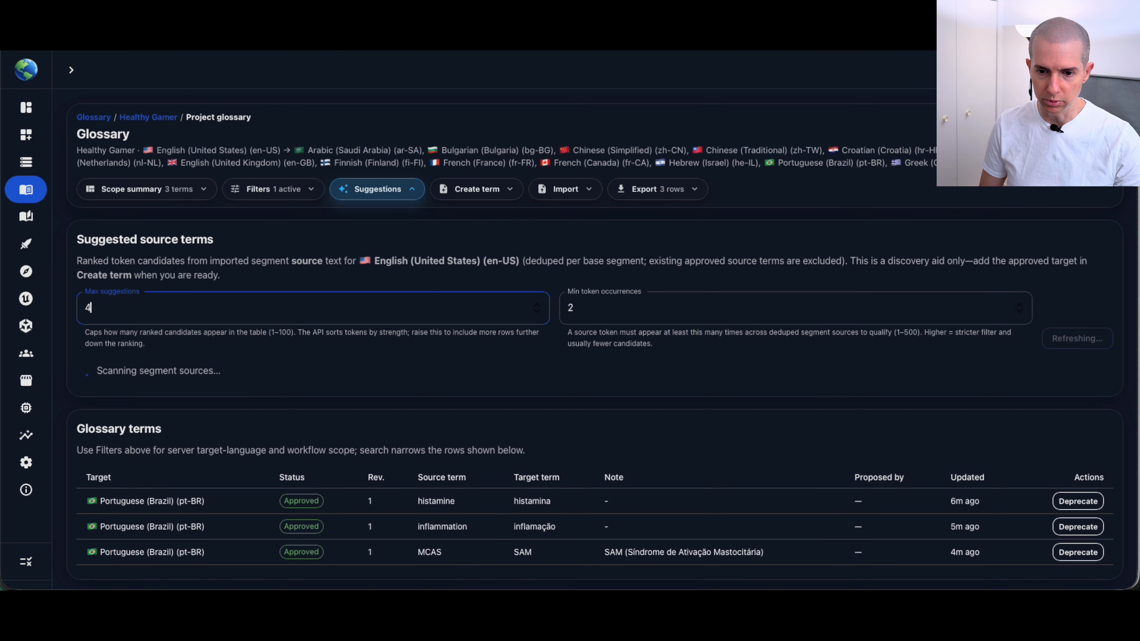
key("BackSpace")
key("BackSpace")
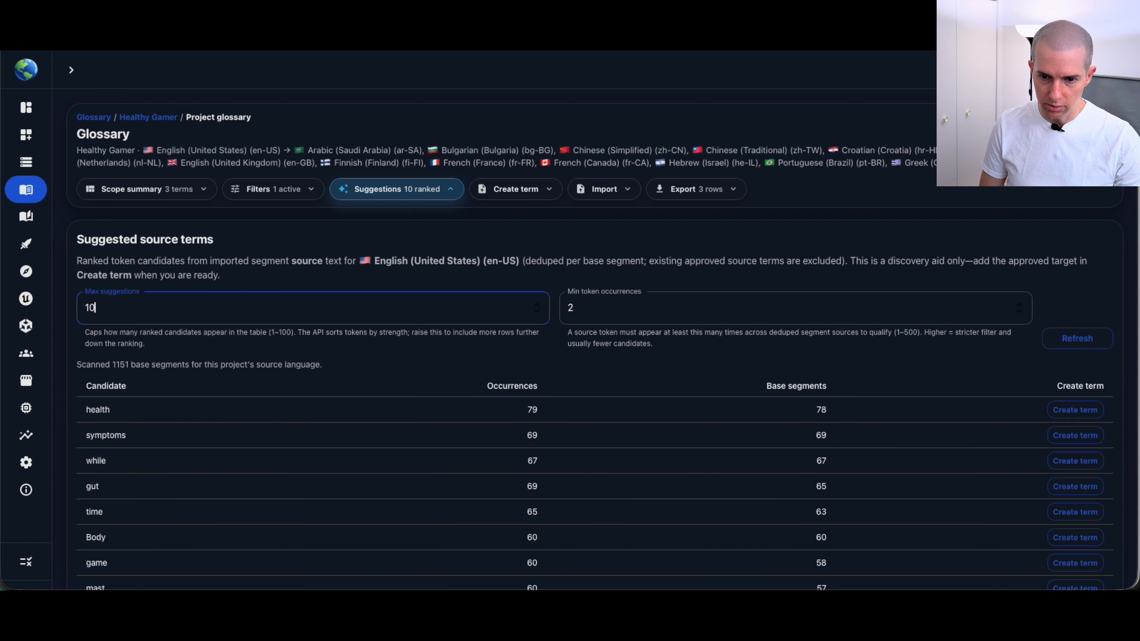
key("BackSpace")
type("0")
key("BackSpace")
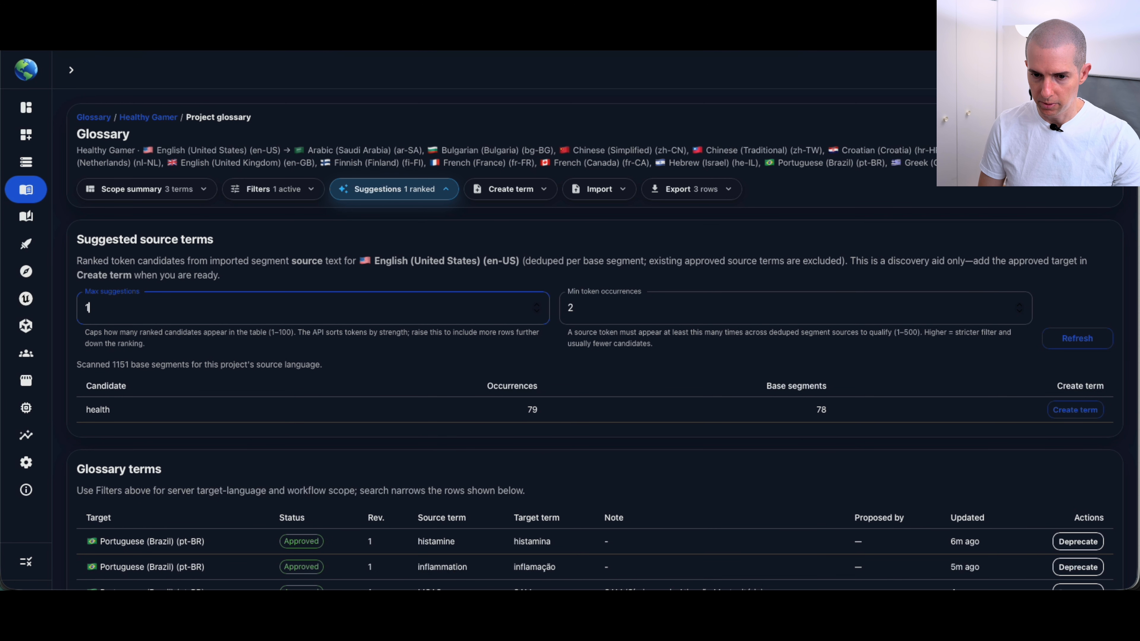
type("9")
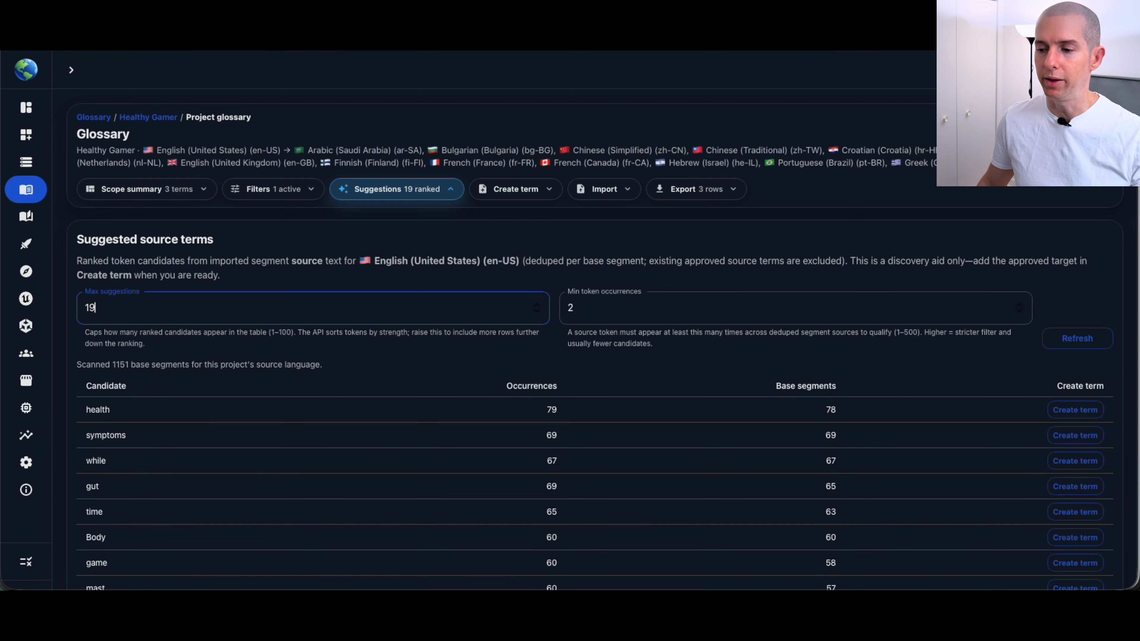
scroll(651, 310, "down", 2)
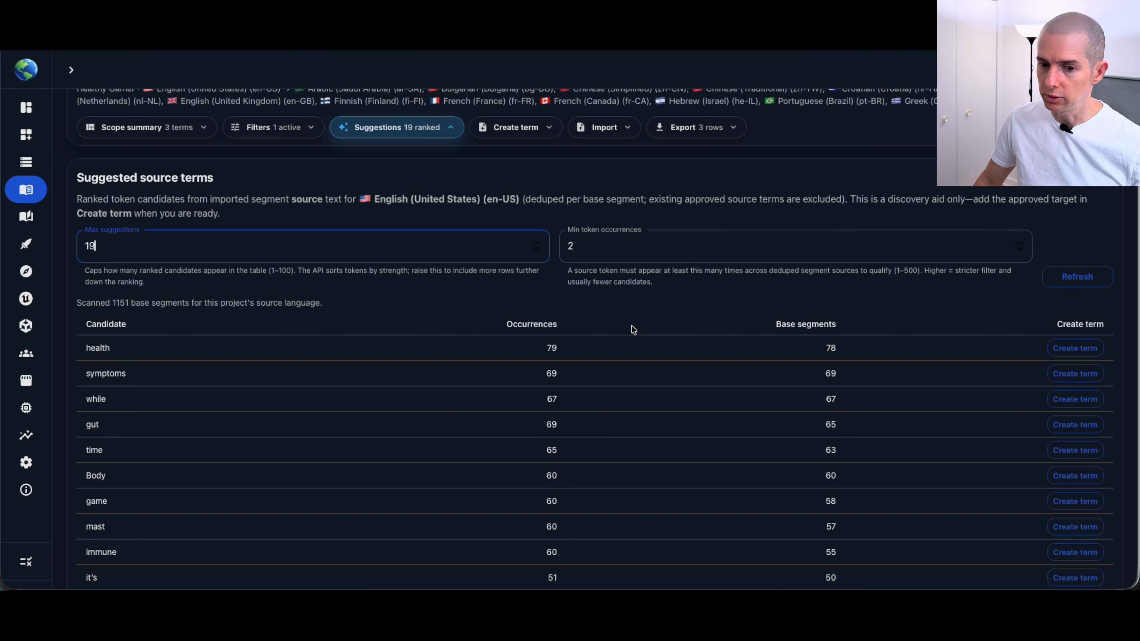
Review the glossary's scope summary and return to the suggested source terms.
left_click(179, 130)
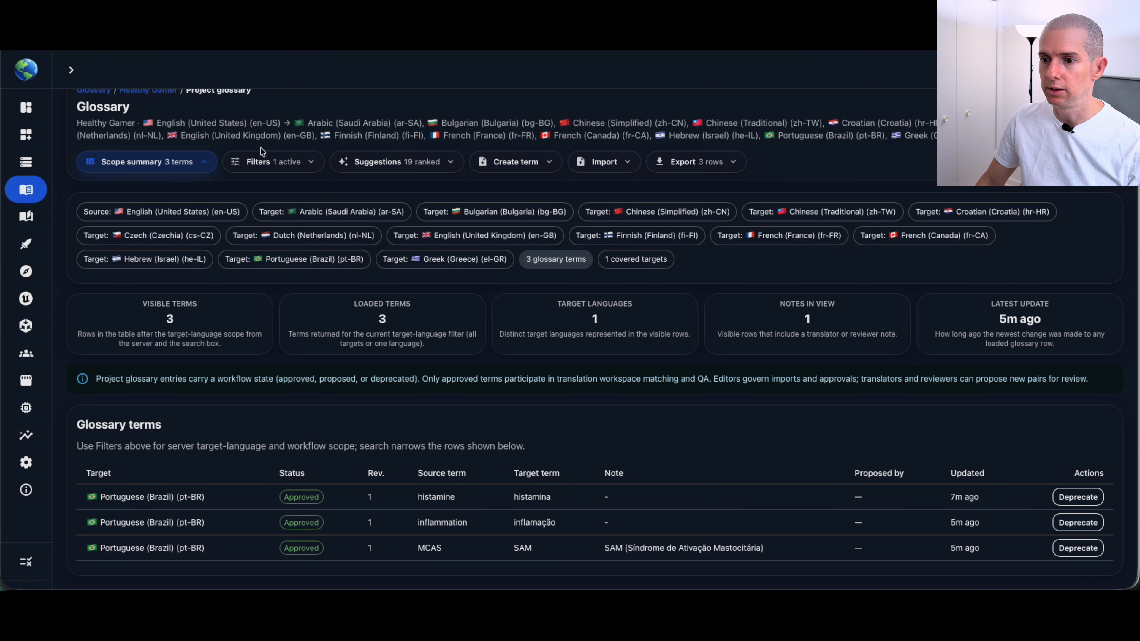
left_click(379, 163)
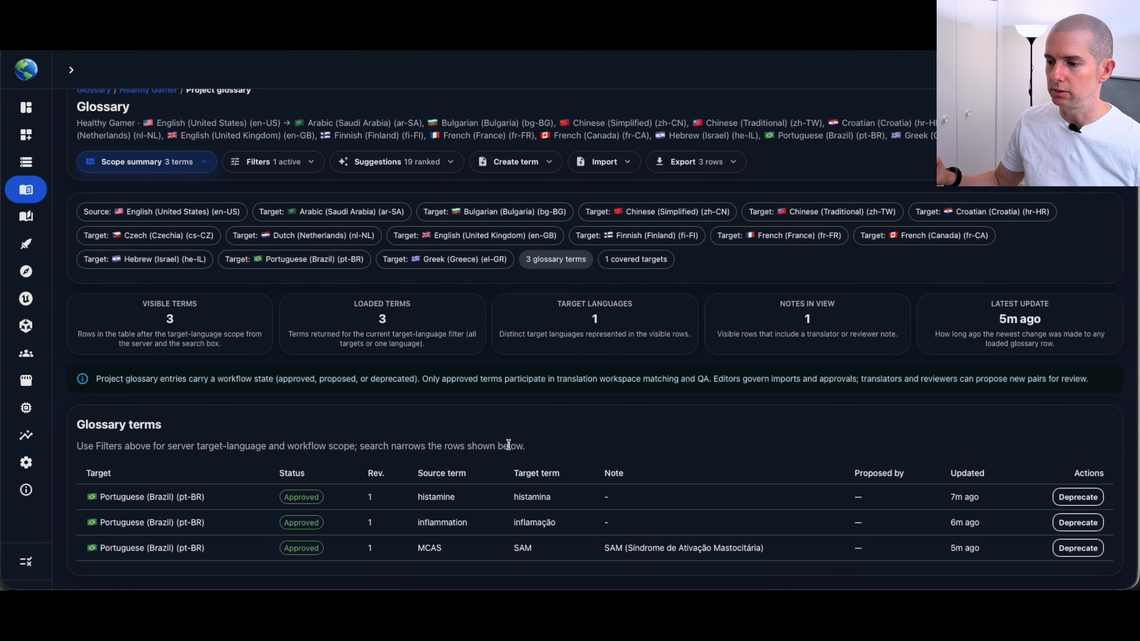
left_click(386, 162)
Open the form for creating a glossary term and enable saving it as a proposal pending review.
left_click(537, 164)
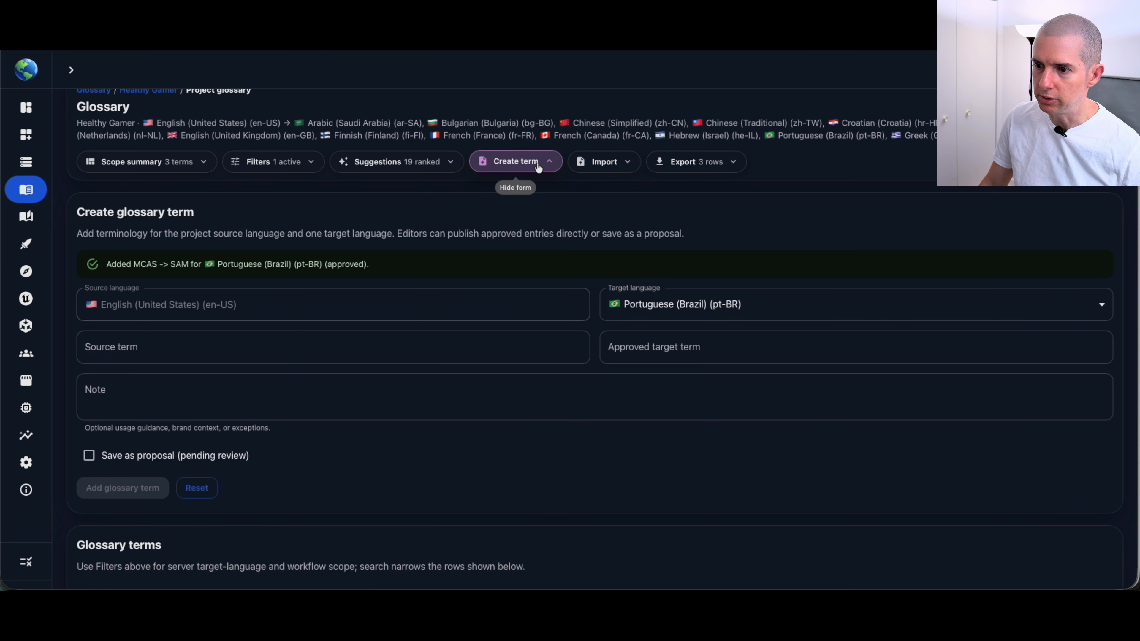
left_click(226, 353)
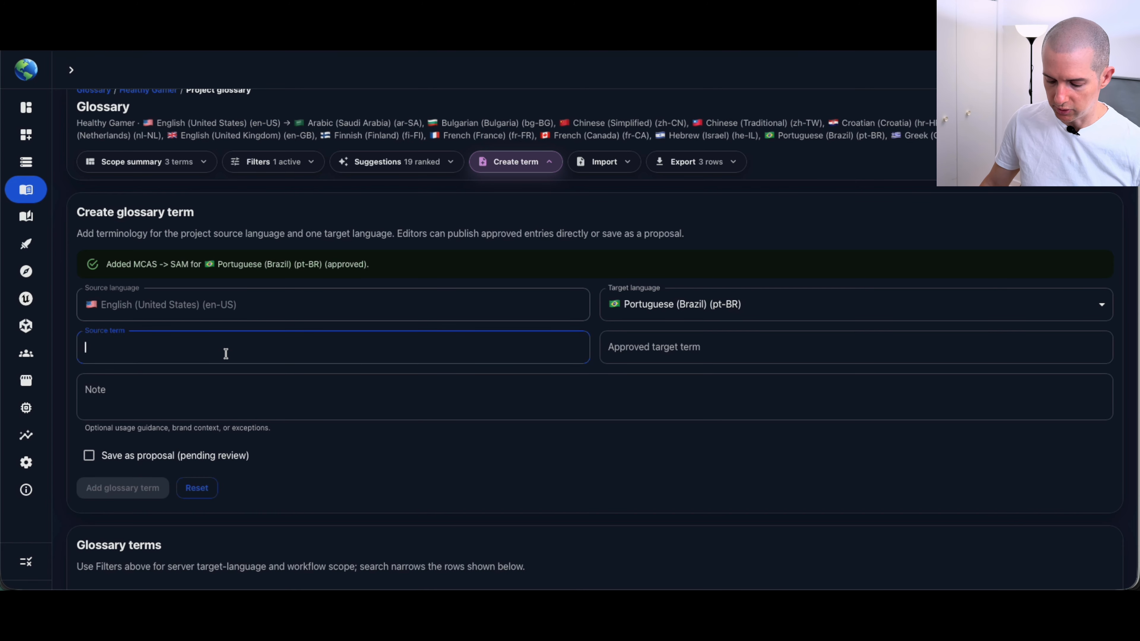
left_click(646, 344)
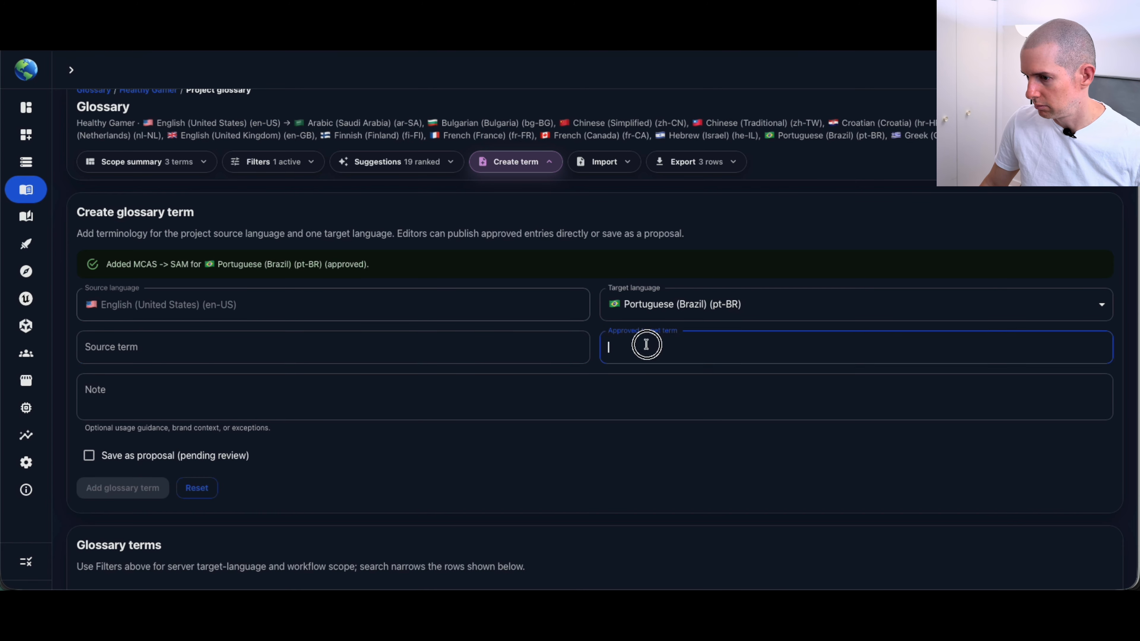
left_click(238, 378)
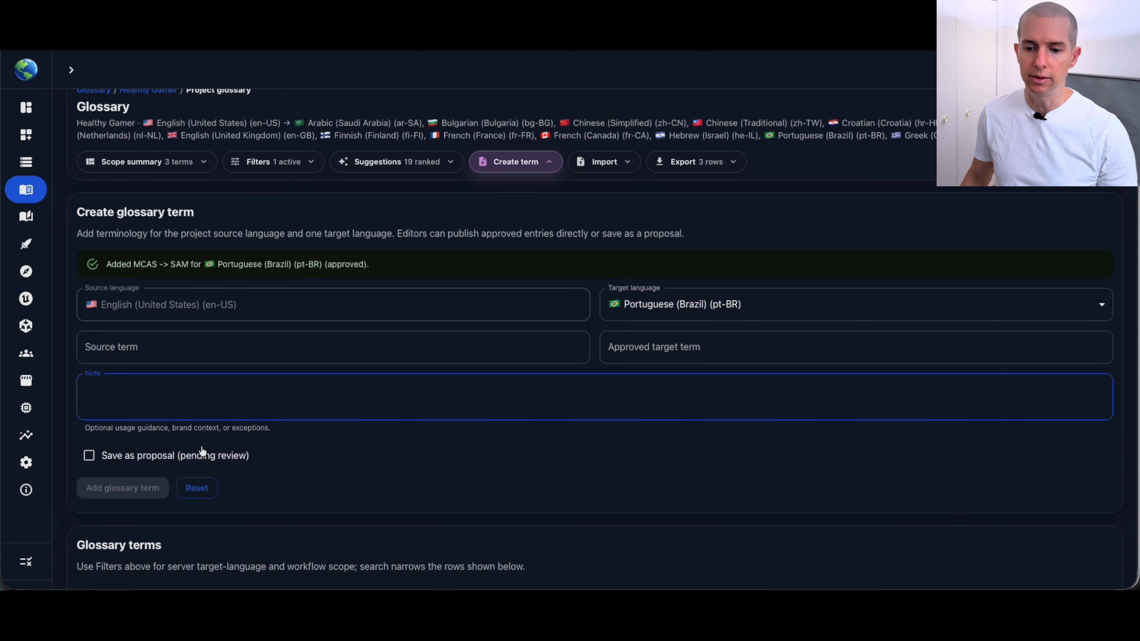
left_click(136, 456)
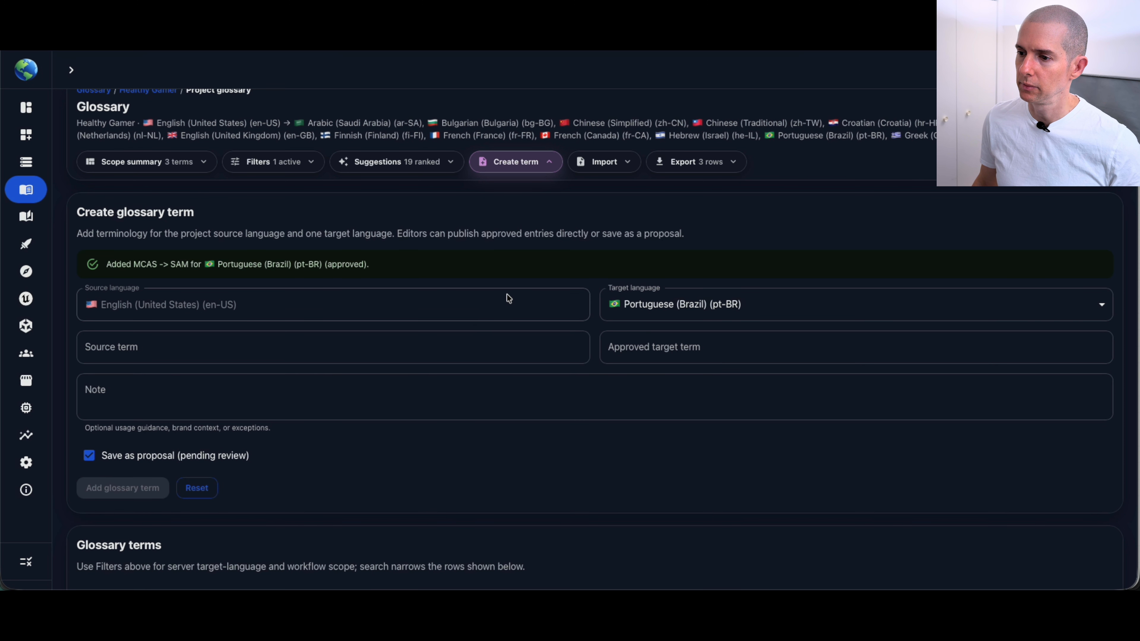
Examine the batch import's conflict strategy choices, keeping Block on existing terms, and show the glossary export options.
left_click(592, 169)
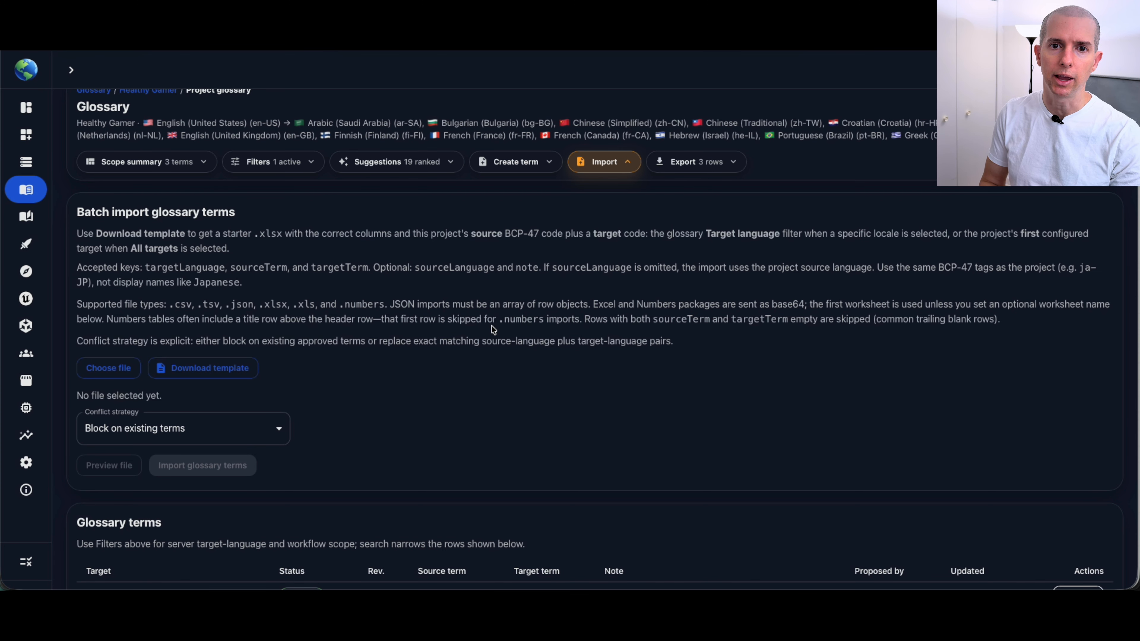
left_click(225, 417)
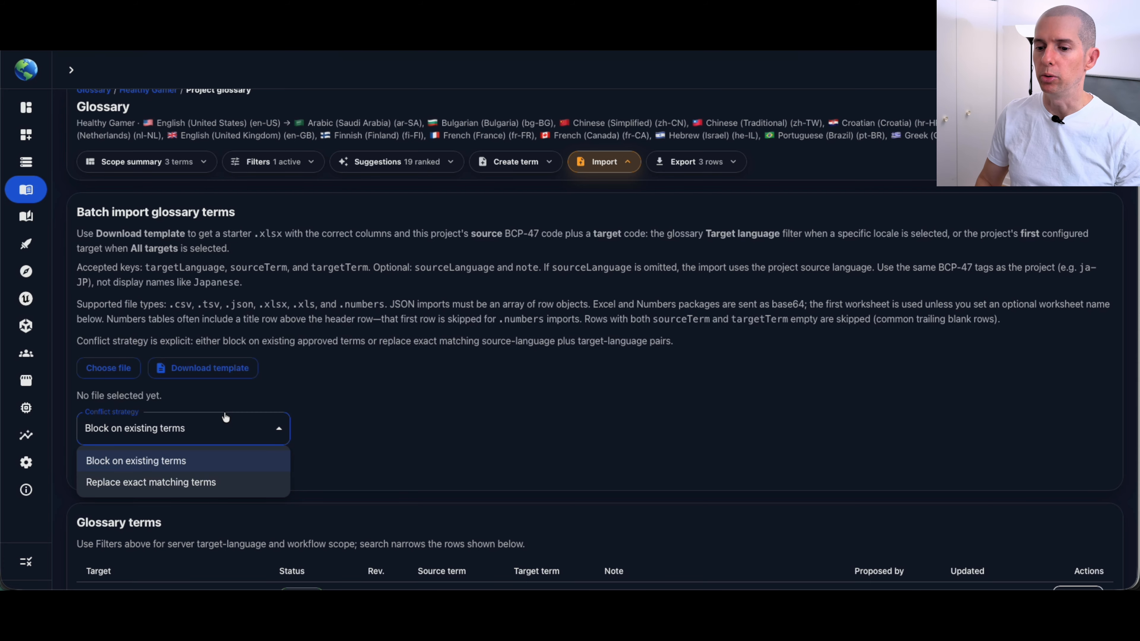
left_click(457, 372)
scroll(457, 371, "down", 1)
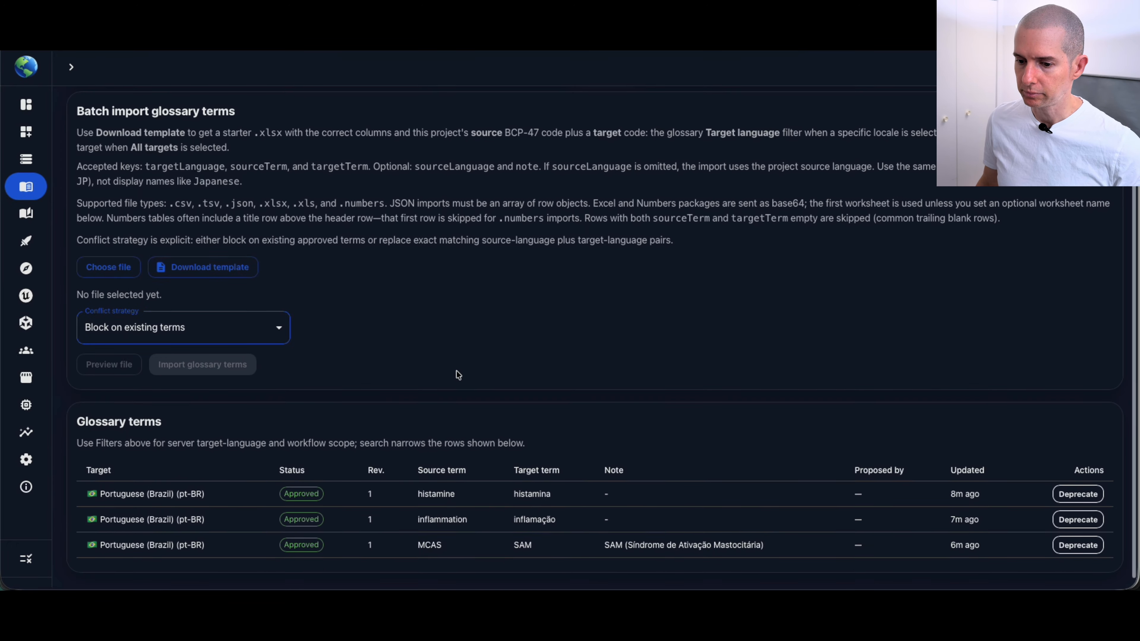
scroll(456, 371, "up", 2)
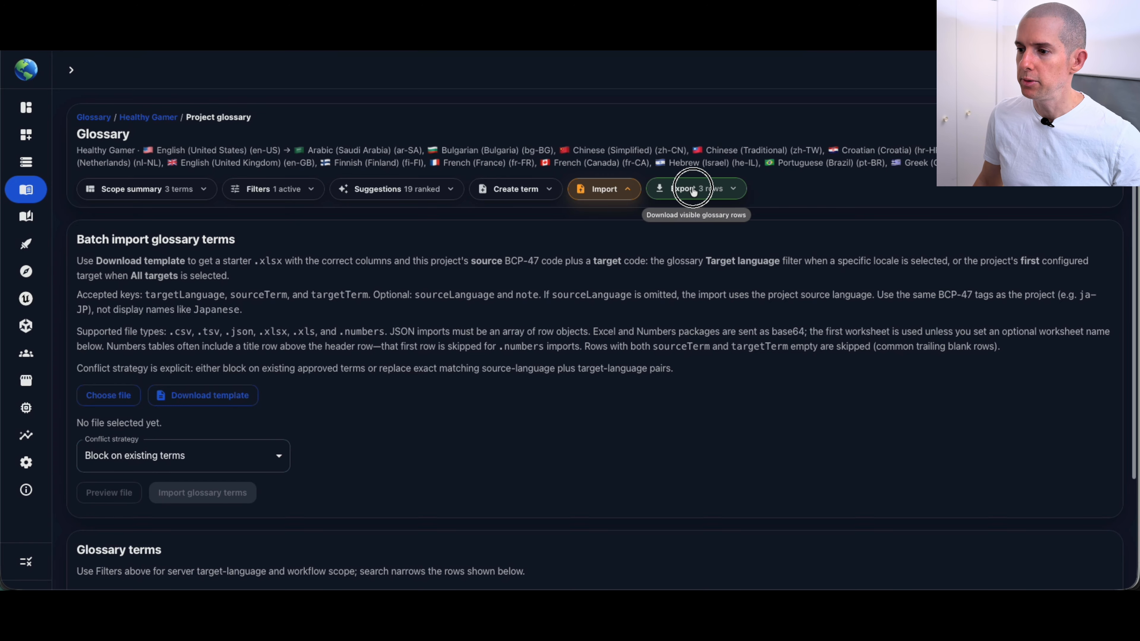
left_click(687, 189)
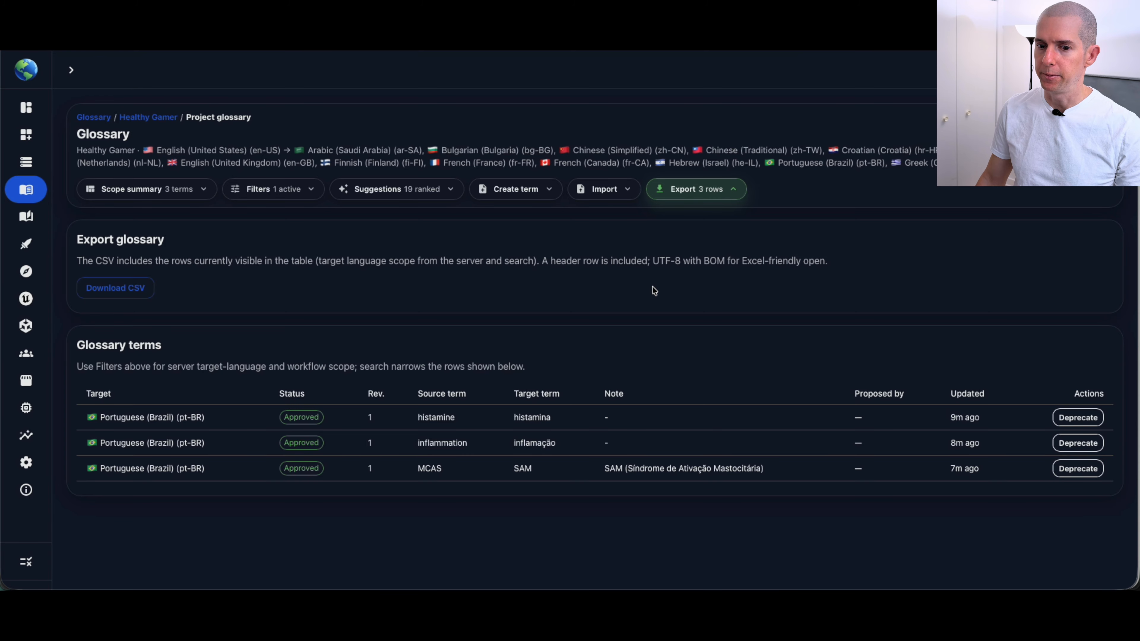